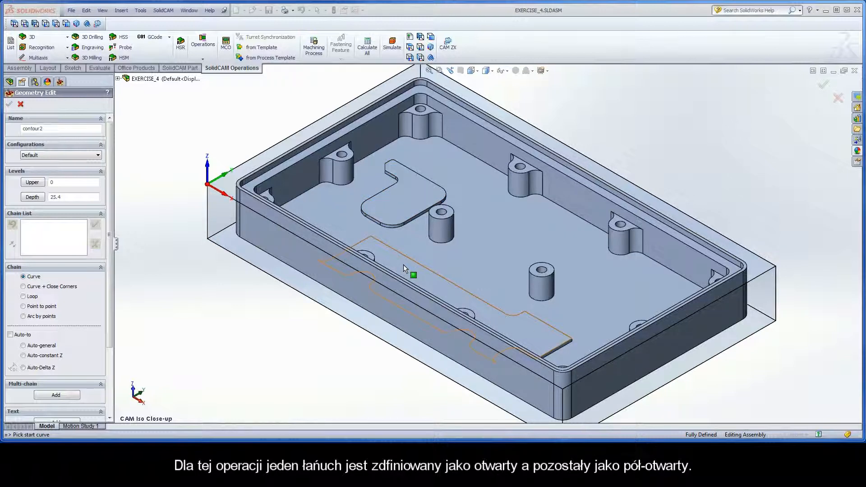
- Chain the top edge of the small island on the pocket floor with Auto-constant Z and mark that chain as open
click(378, 221)
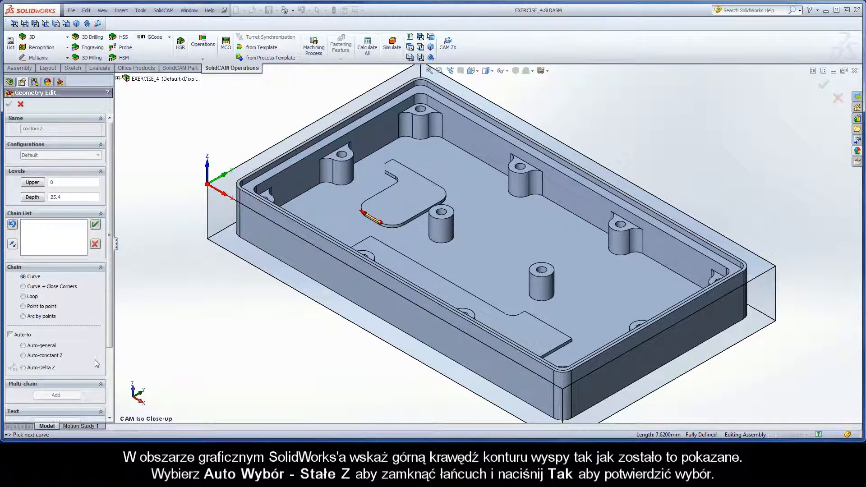
click(23, 355)
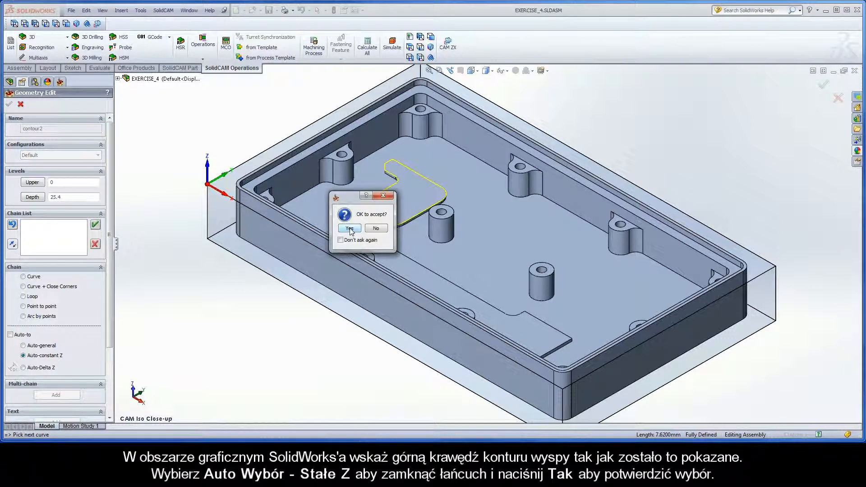
click(350, 228)
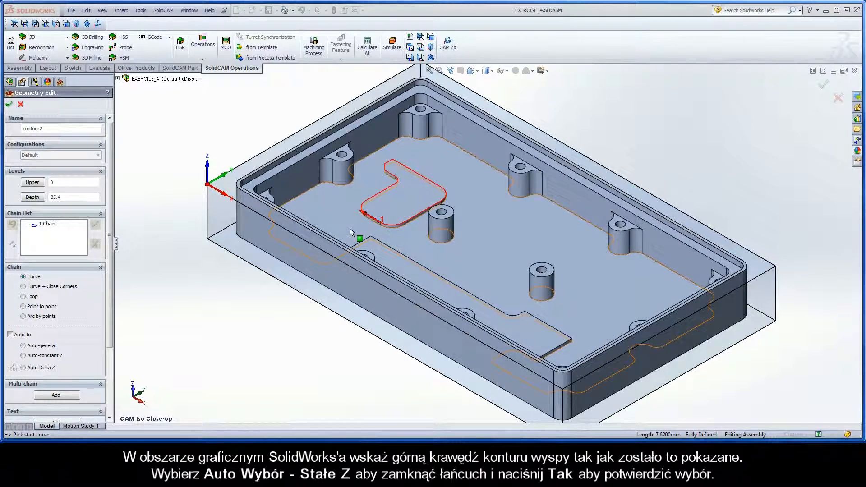
click(48, 224)
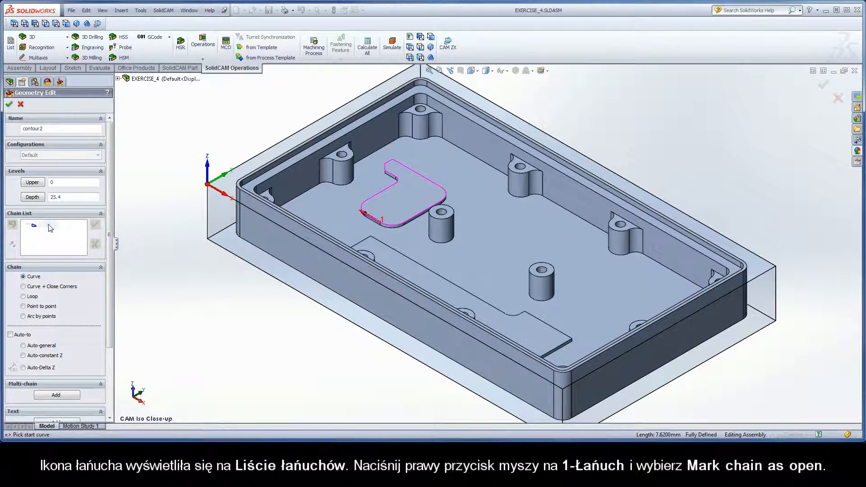
right_click(50, 228)
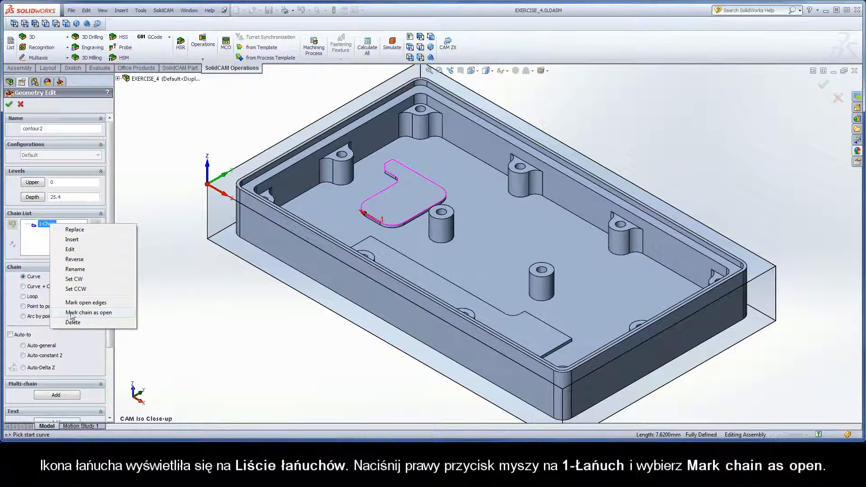
click(106, 313)
- Chain the top edge of the long raised floor beside the wall with Auto-constant Z and mark that second chain as open
right_click(144, 210)
click(156, 292)
double_click(150, 304)
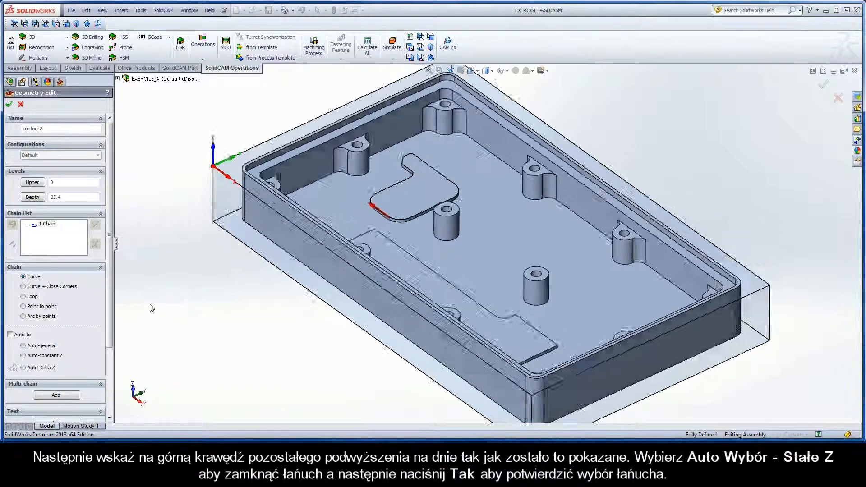
click(509, 168)
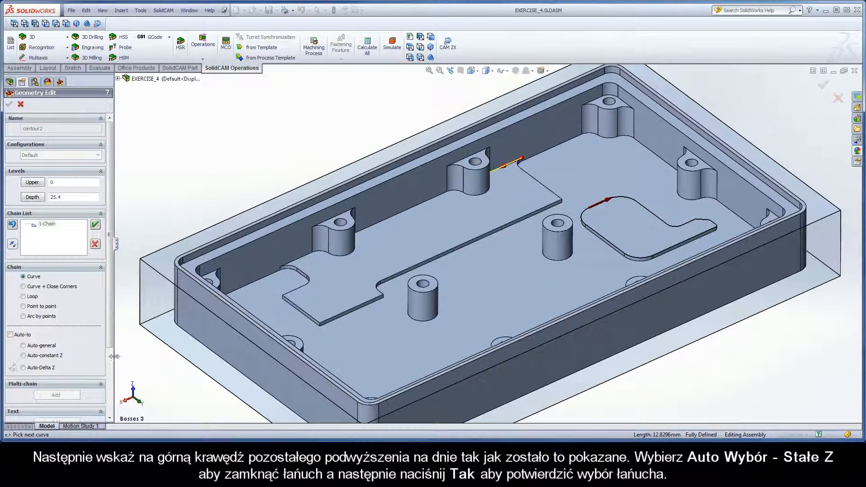
click(45, 355)
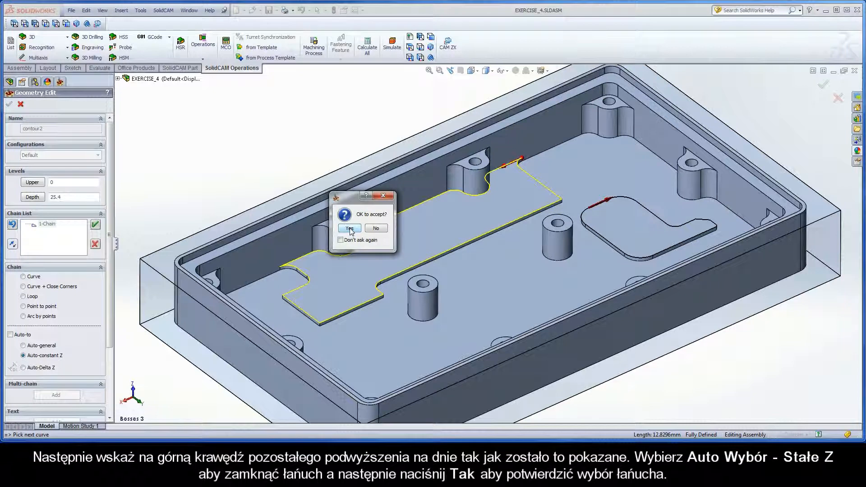
click(350, 228)
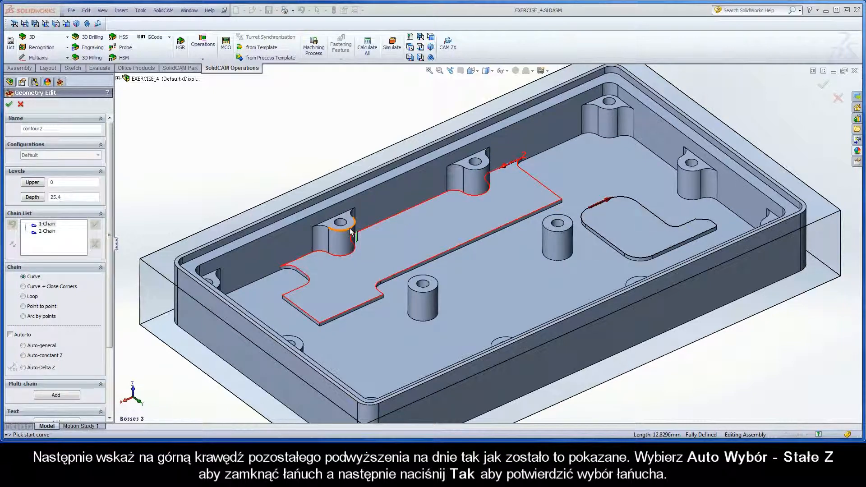
right_click(47, 231)
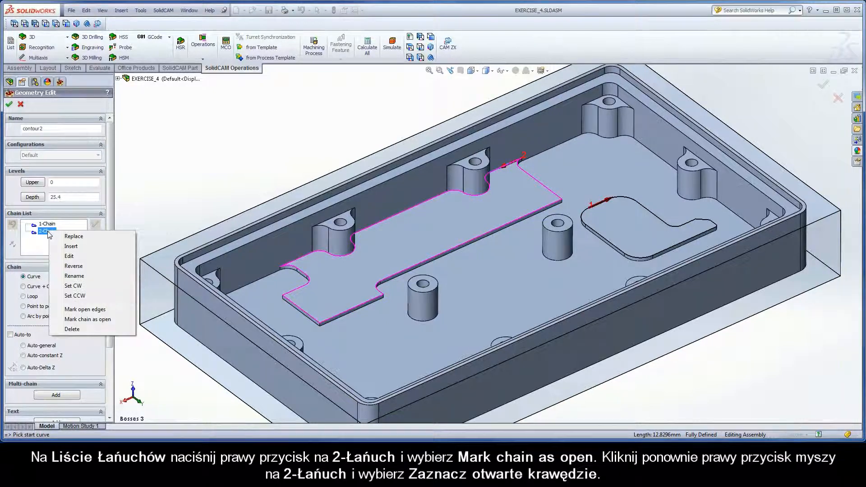
click(111, 320)
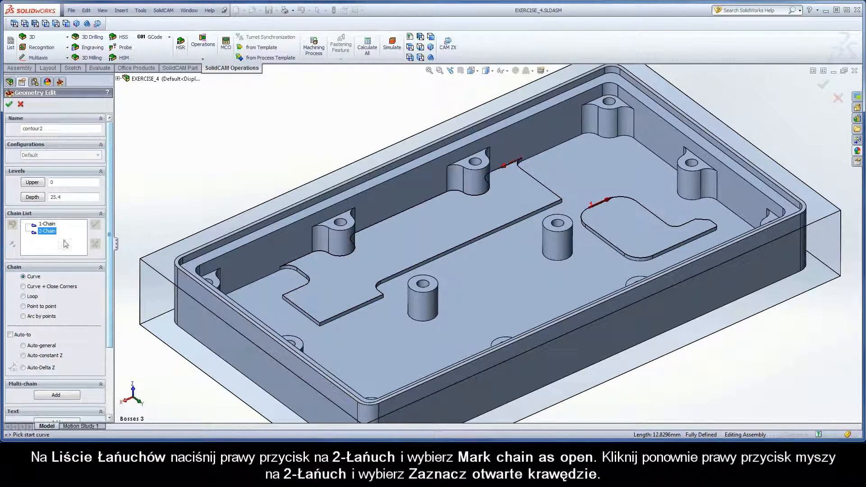
- Mark the second chain's edges along the housing wall as Wall with From/To entities, and accept the contour2 geometry
right_click(49, 231)
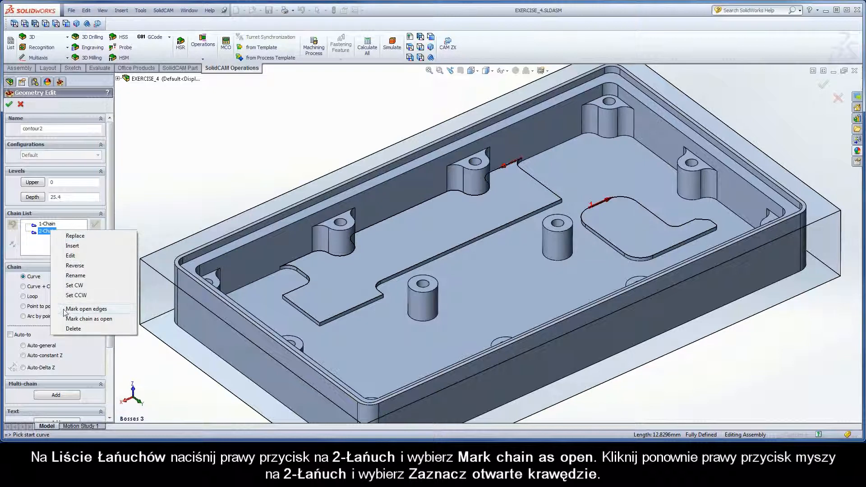
click(108, 310)
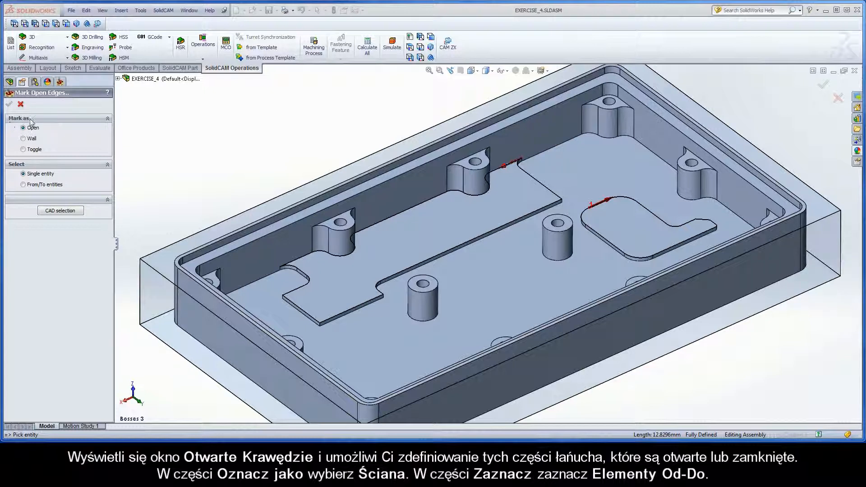
click(23, 138)
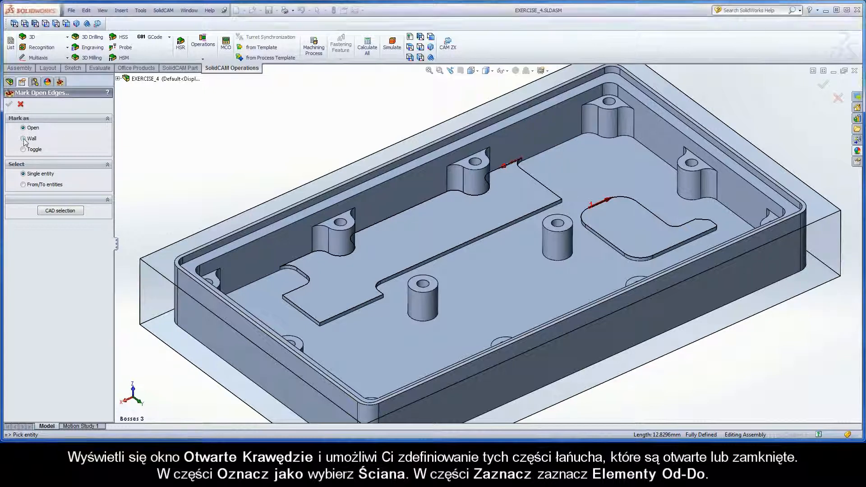
click(23, 185)
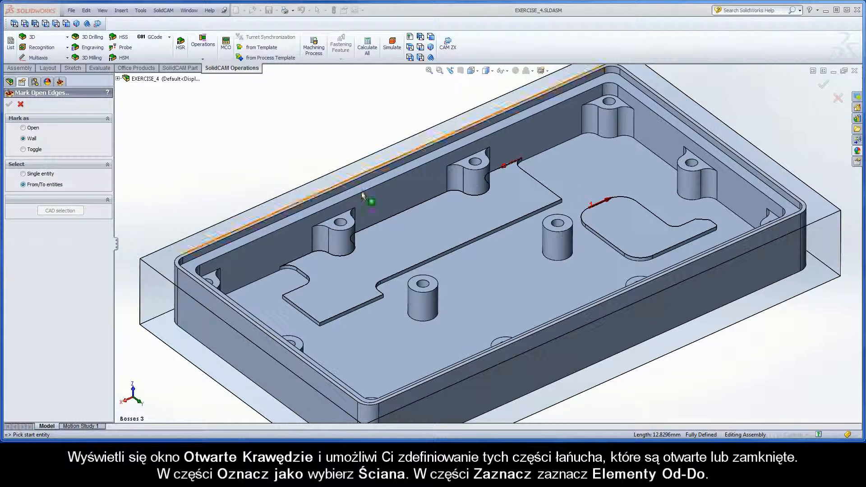
click(505, 168)
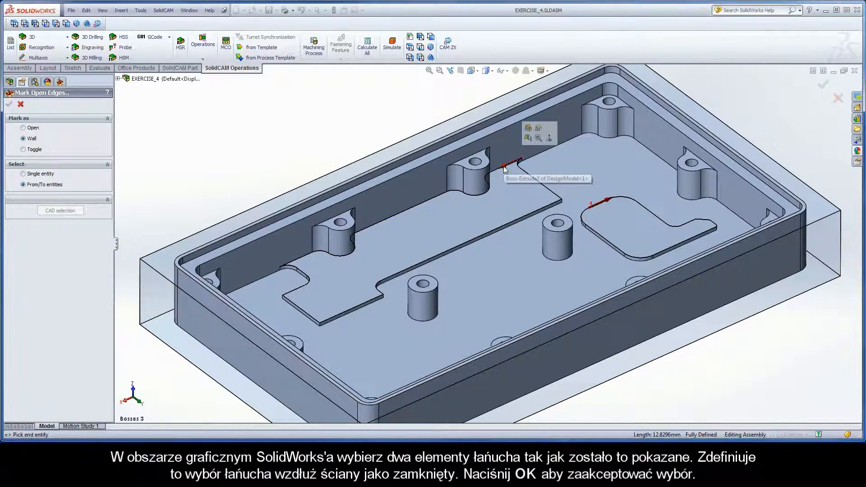
click(309, 260)
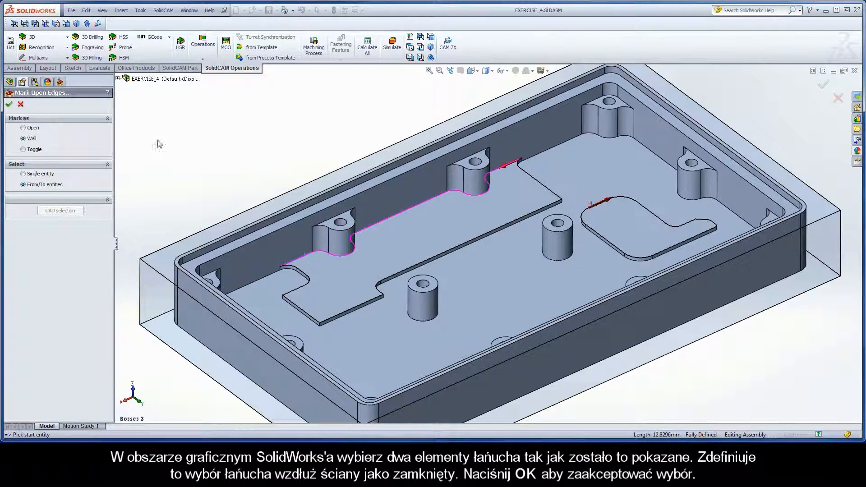
click(9, 105)
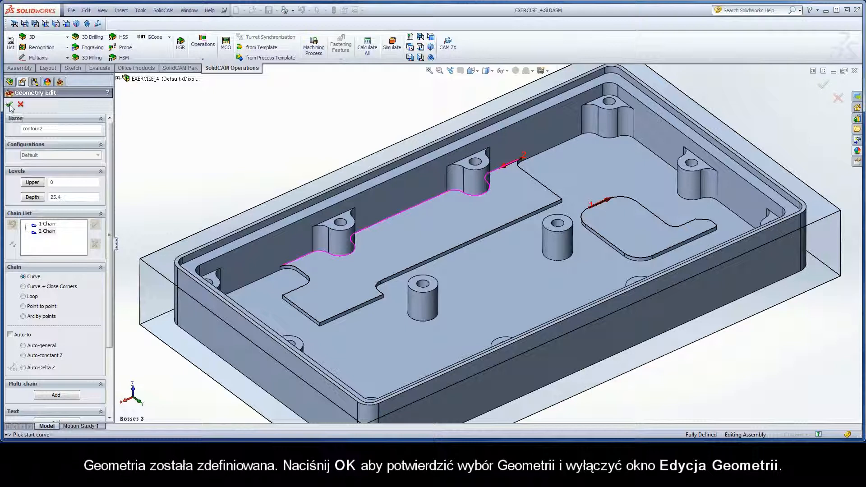
click(9, 105)
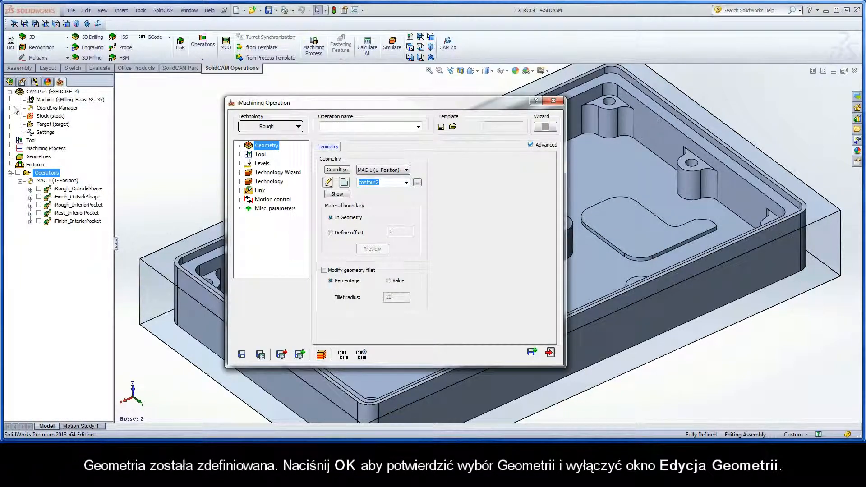
- Assign tool number 1, the 9.5 mm end mill, to the iRough operation
click(262, 156)
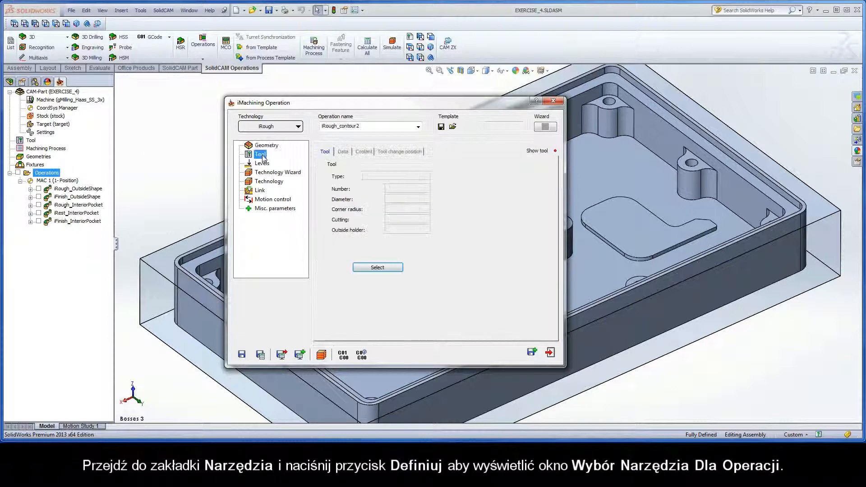
click(373, 268)
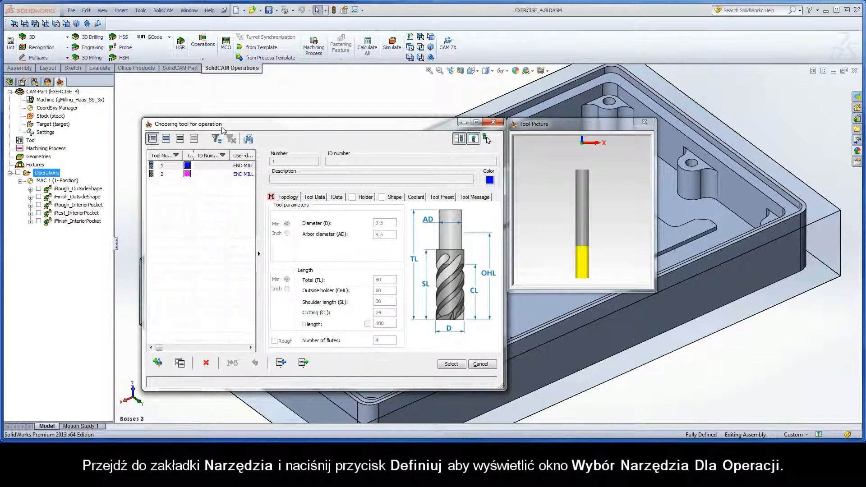
click(168, 167)
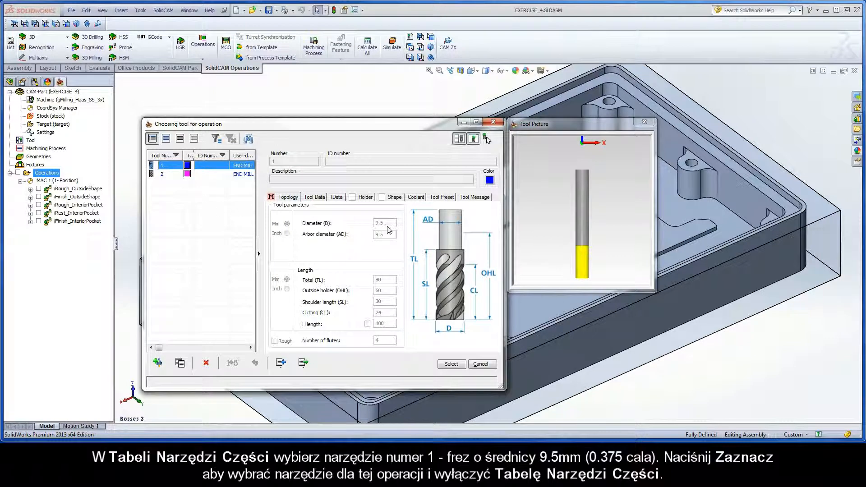
click(451, 364)
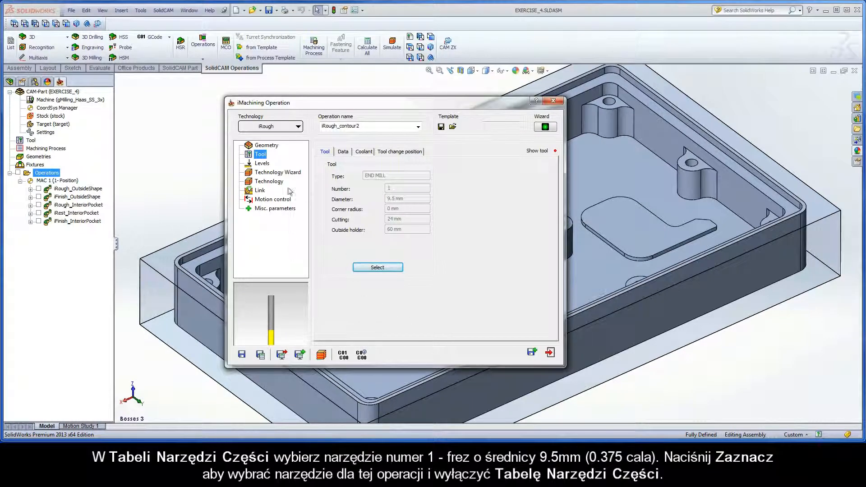
- Pick the upper level of 0 from the housing's top edge and the pocket depth of 17.14 from the long raised floor's top face
click(268, 166)
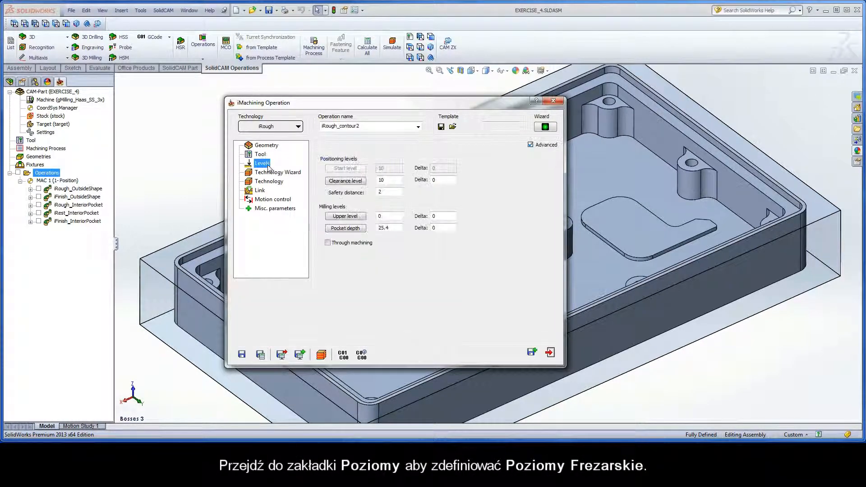
click(346, 218)
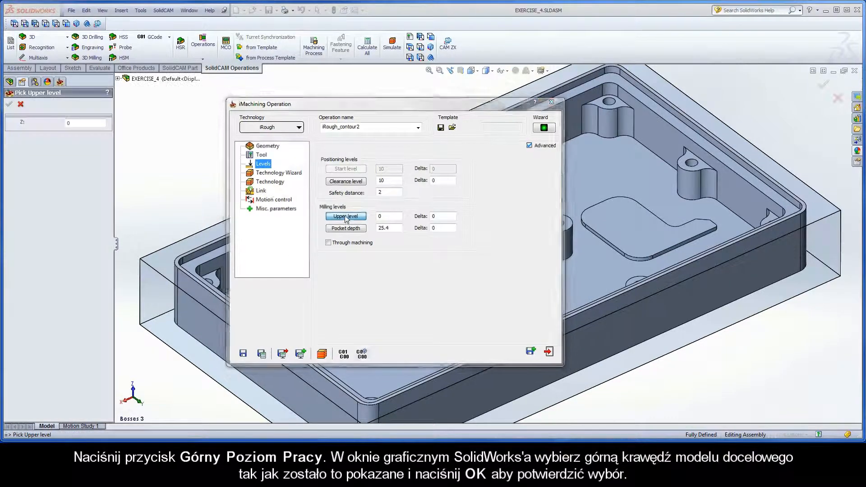
click(185, 261)
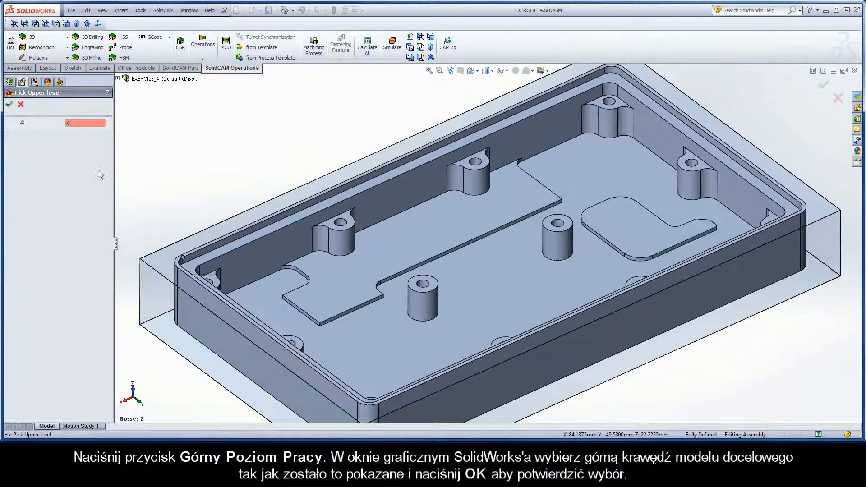
click(9, 106)
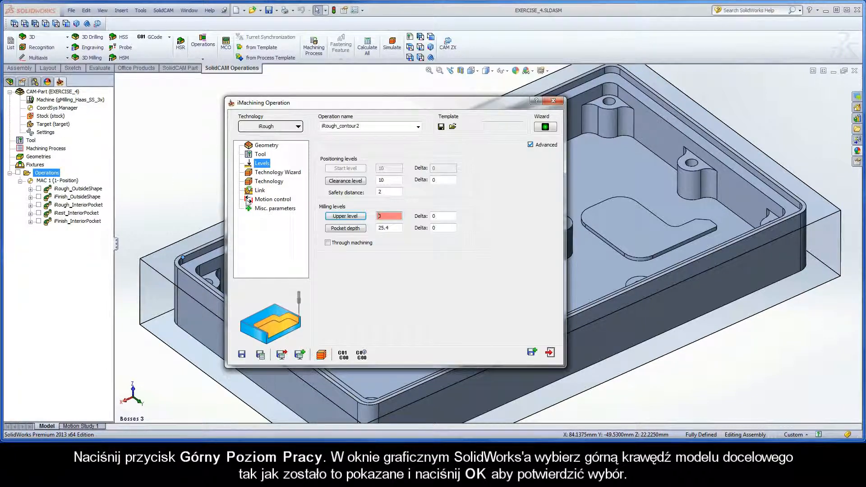
click(346, 229)
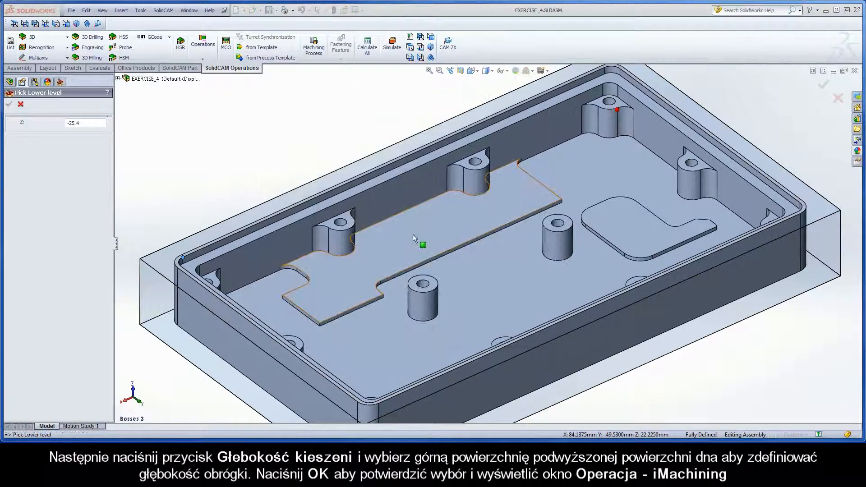
click(417, 231)
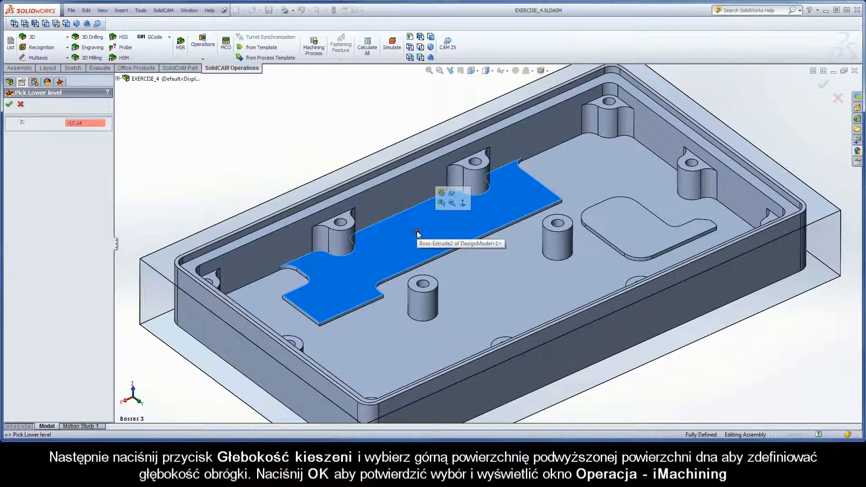
click(9, 105)
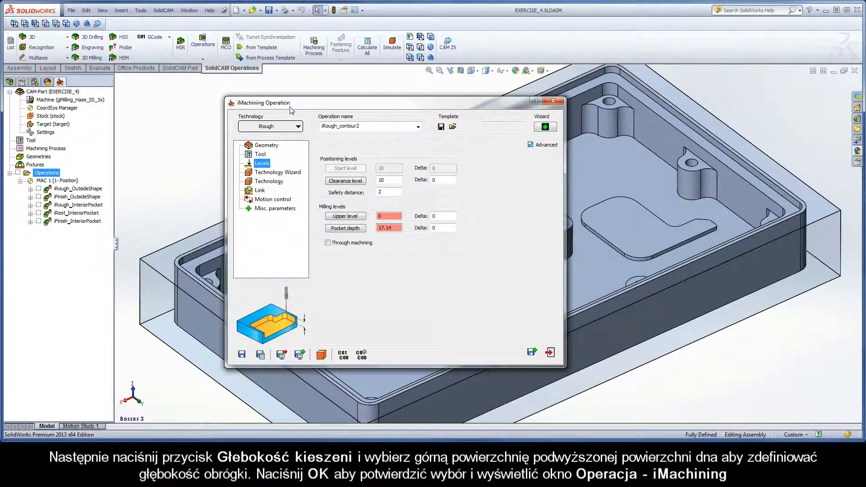
- Set the machining level to 3 in the Technology Wizard and check the operation's wall/island offset
click(276, 173)
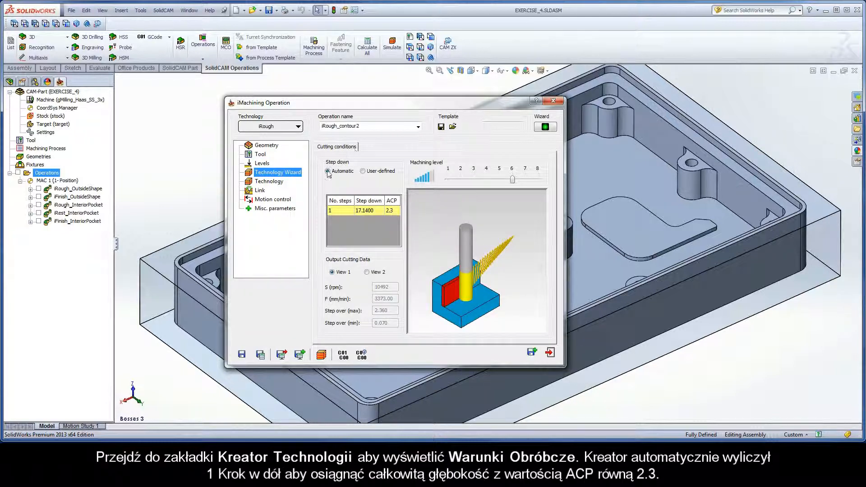
click(338, 213)
drag(512, 180, 474, 180)
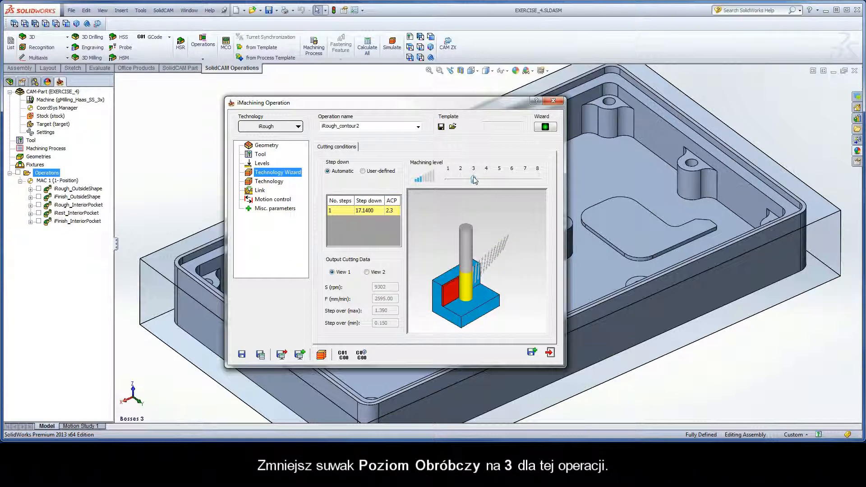
click(273, 184)
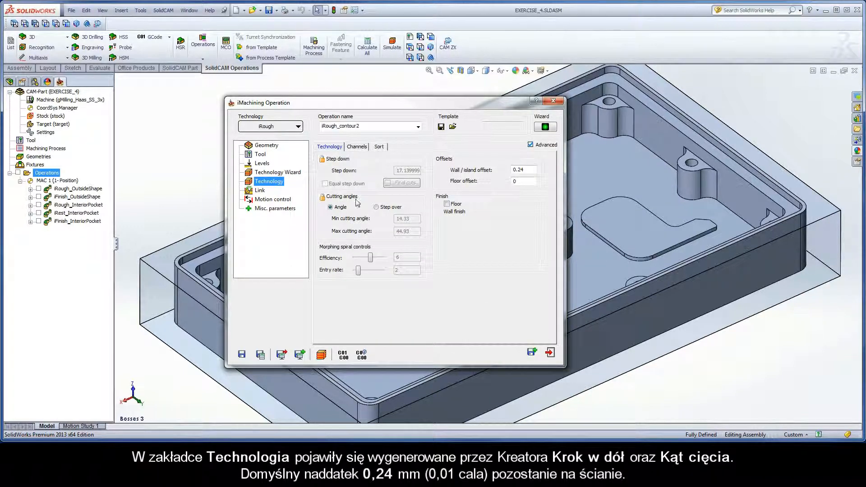
double_click(527, 171)
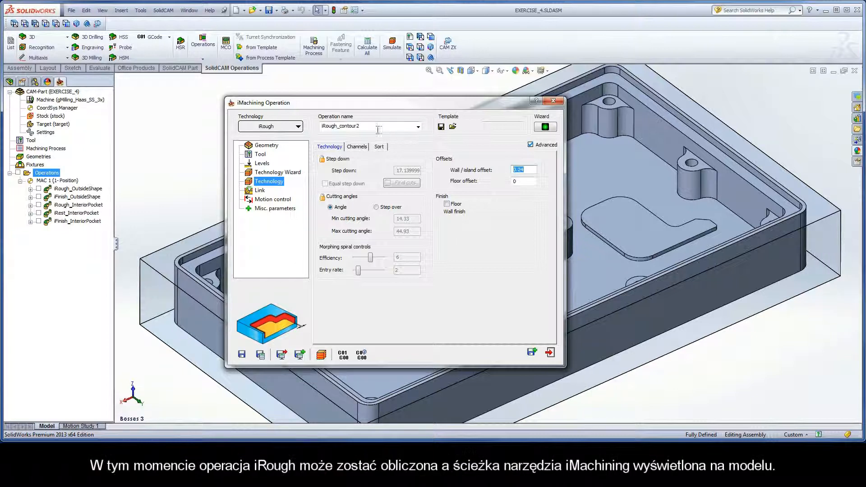
- Rename the iRough_contour2 operation as iRough_ElevatedFloors, then save and calculate it
double_click(364, 126)
drag(361, 125, 344, 128)
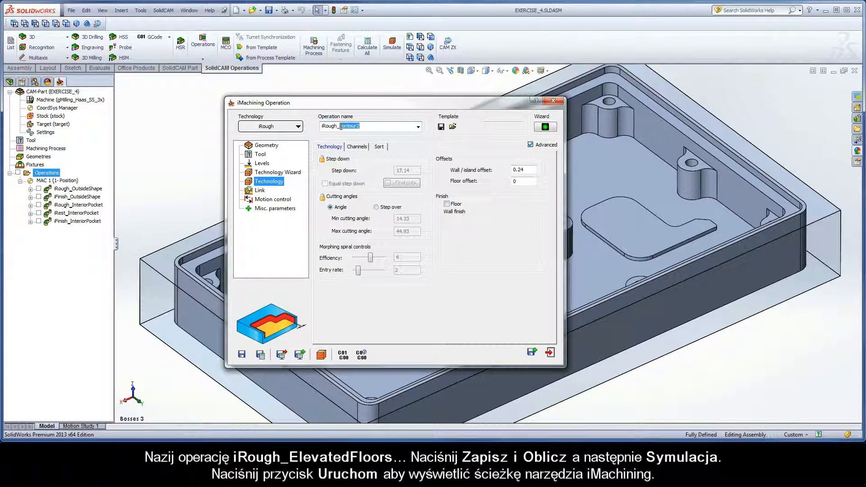
text(ElevatedFl)
click(261, 355)
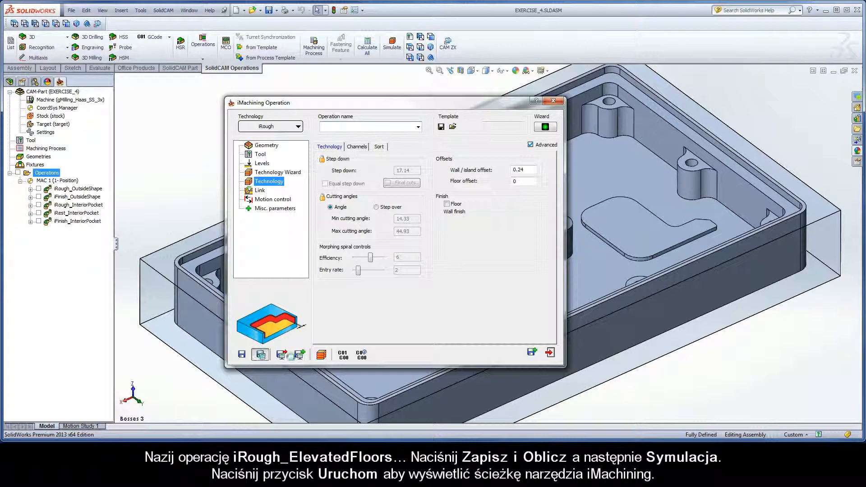
- Simulate the iRough_ElevatedFloors tool path on the housing model through both raised floors, and exit the simulation
click(322, 356)
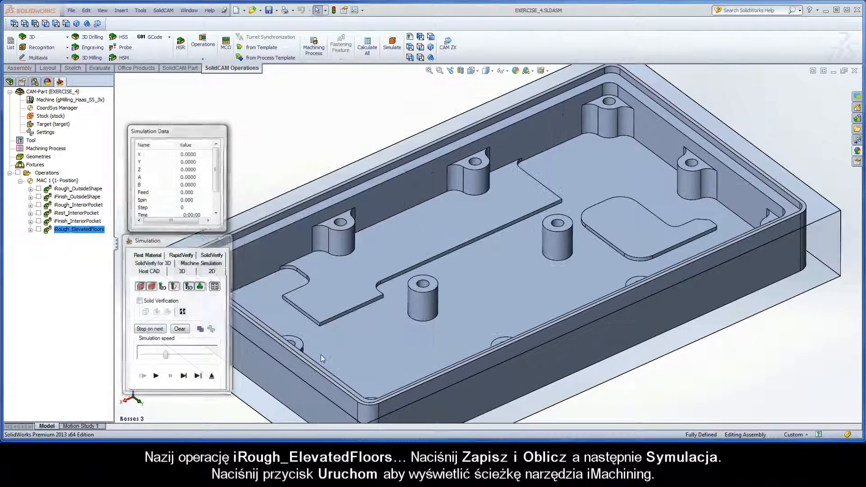
click(156, 377)
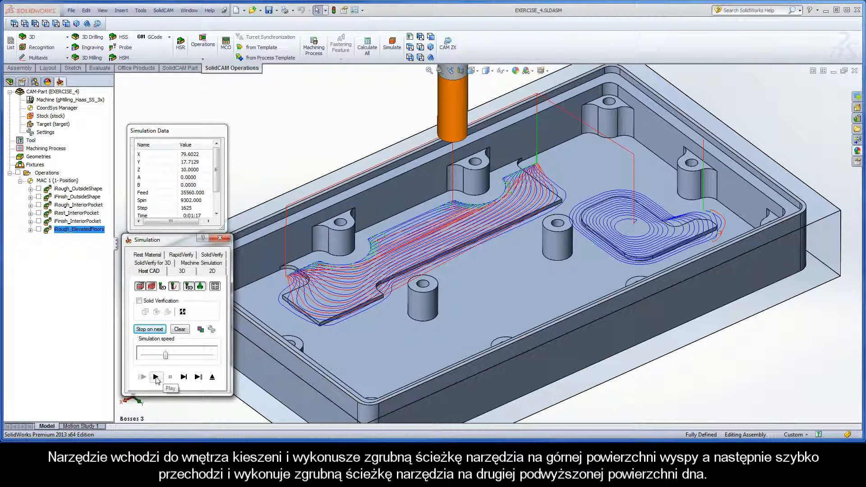
click(212, 377)
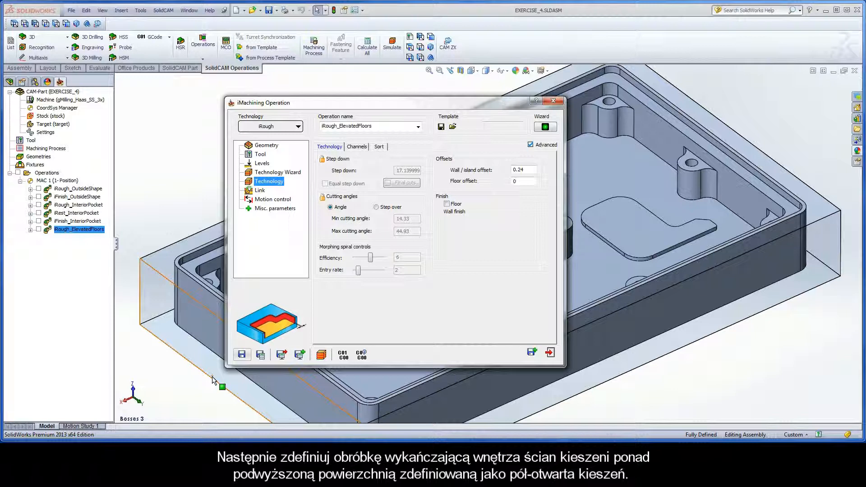
- Save and copy the iRough_ElevatedFloors operation, change the copy's technology to iFinish, and check its copied milling levels
click(532, 354)
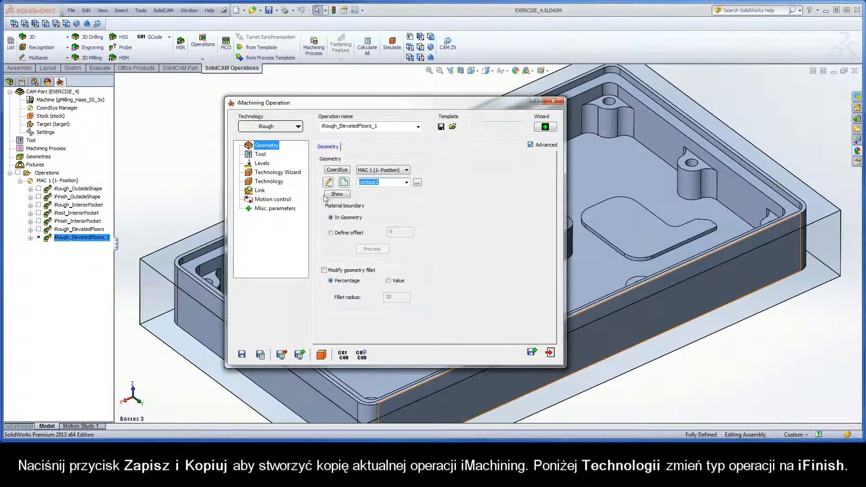
click(297, 127)
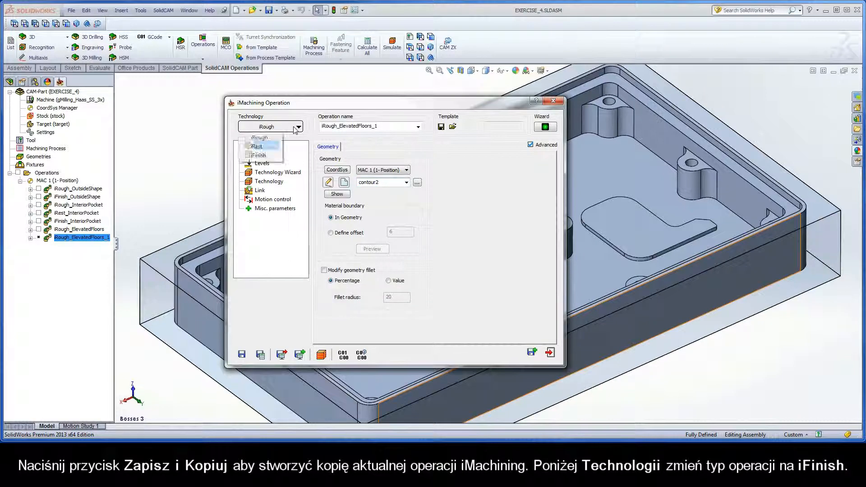
click(269, 157)
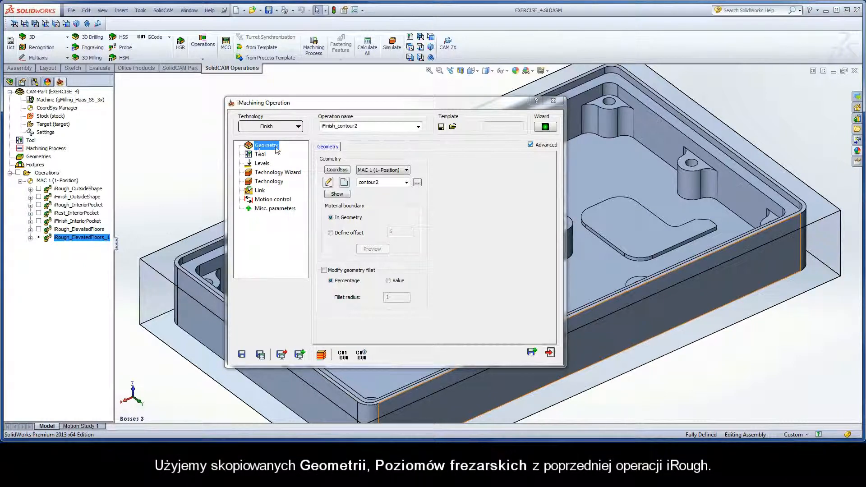
click(266, 164)
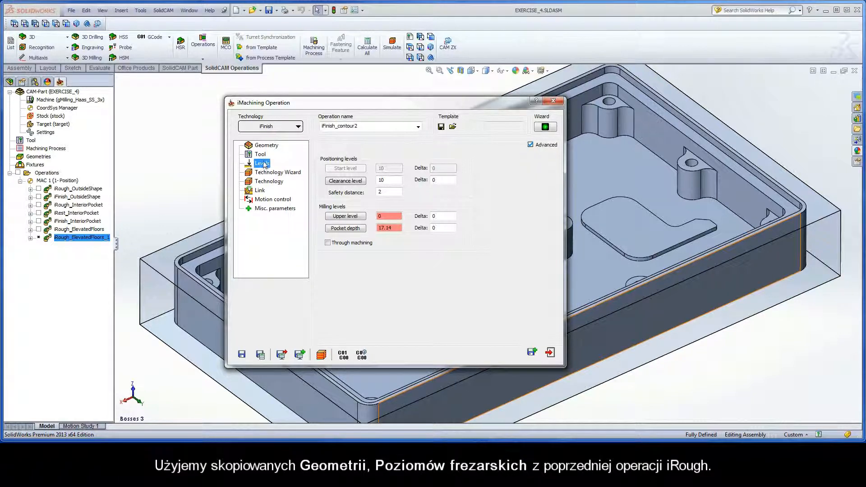
- Choose tool number 2, the 6 mm end mill, from the part tool table for the iFinish operation
click(262, 156)
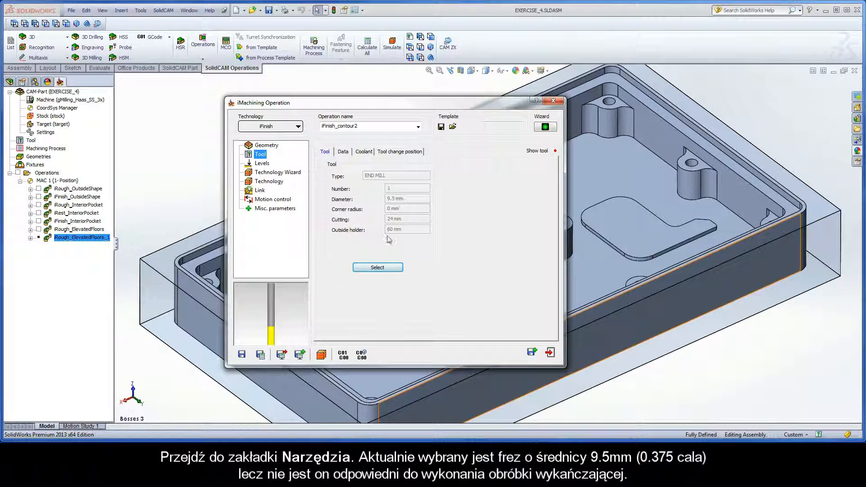
click(378, 268)
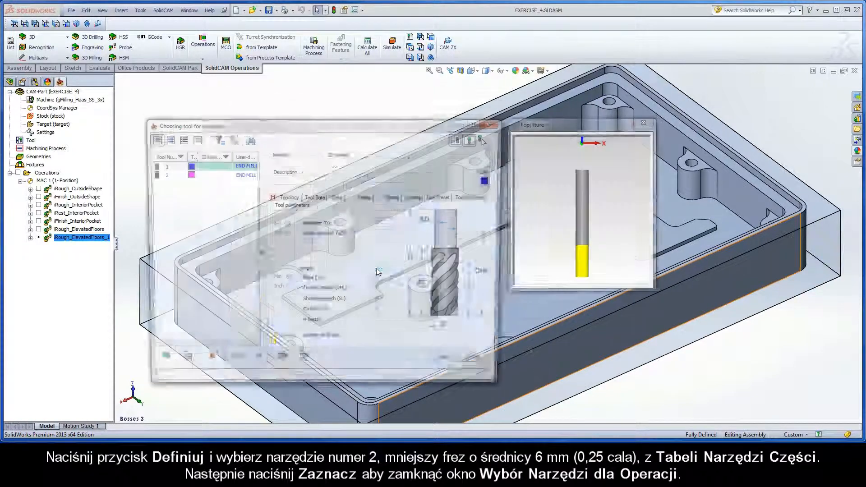
click(169, 178)
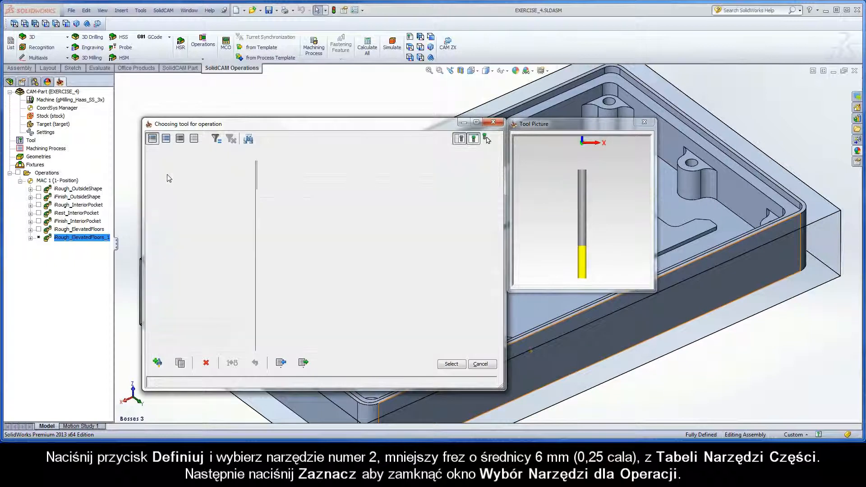